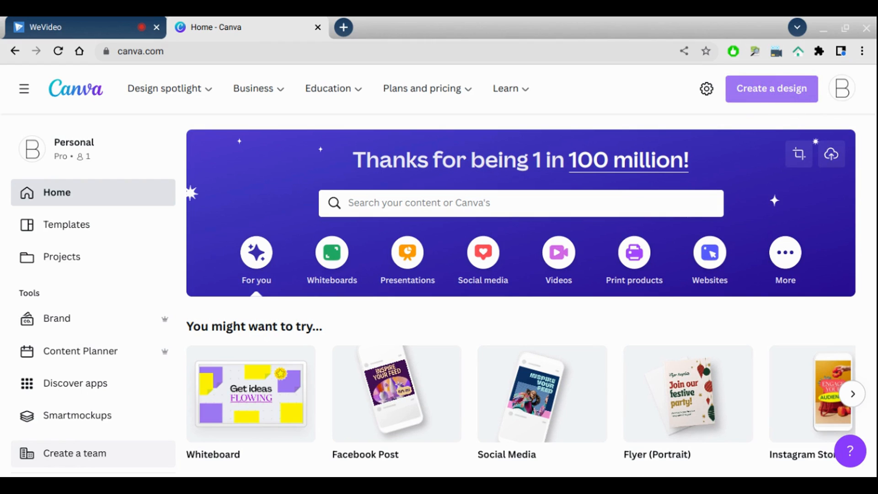
# - Create a new Social Media design from the design search
pyautogui.click(752, 110)
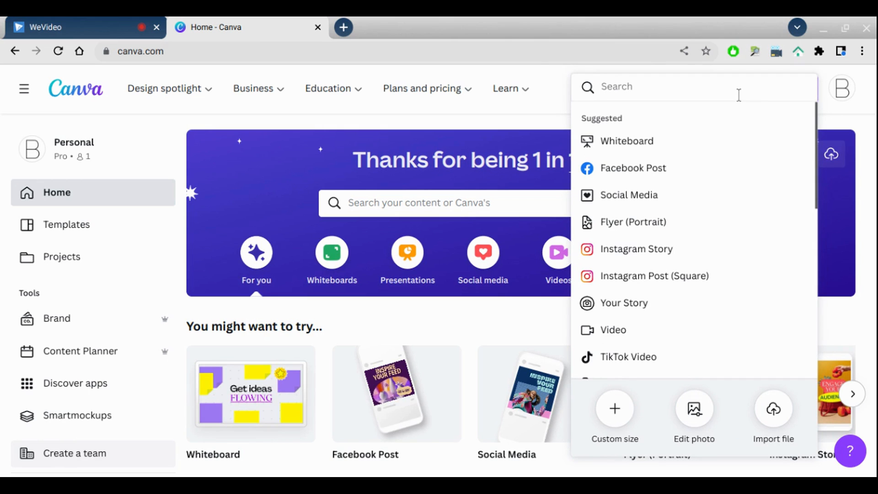
pyautogui.write('social media')
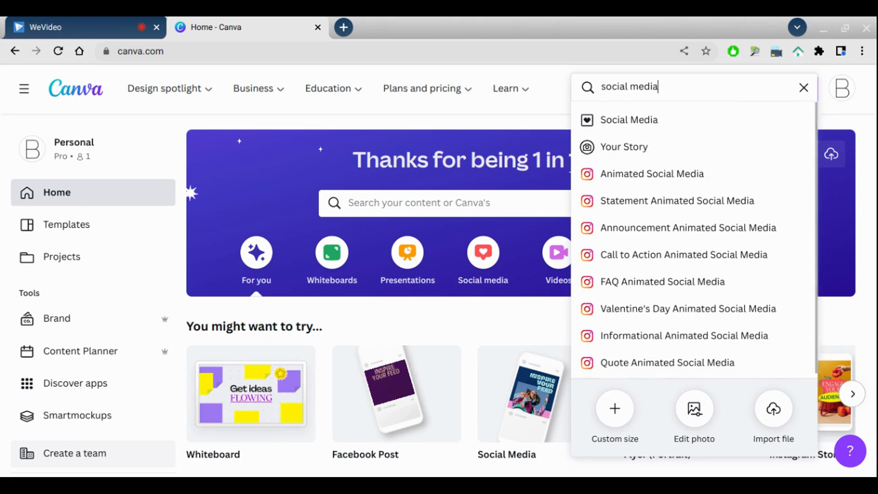
pyautogui.click(694, 143)
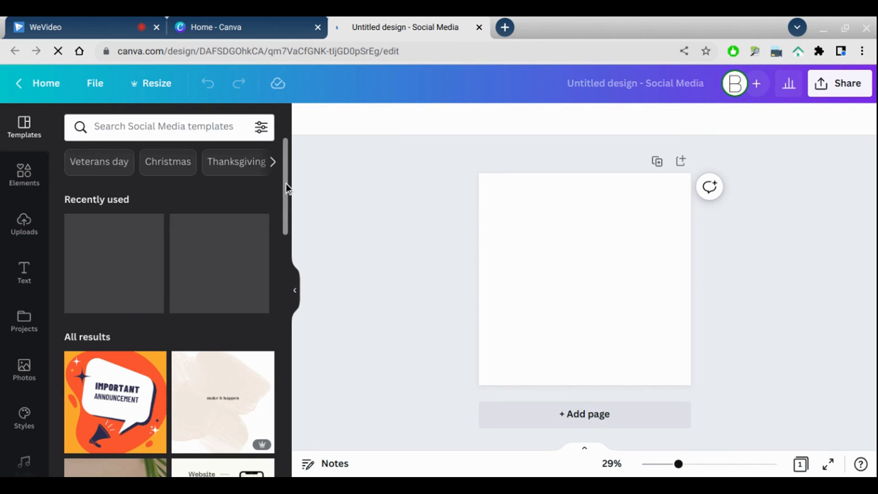
# - Search the Social Media templates for Quote
pyautogui.scroll(-3, 284, 219)
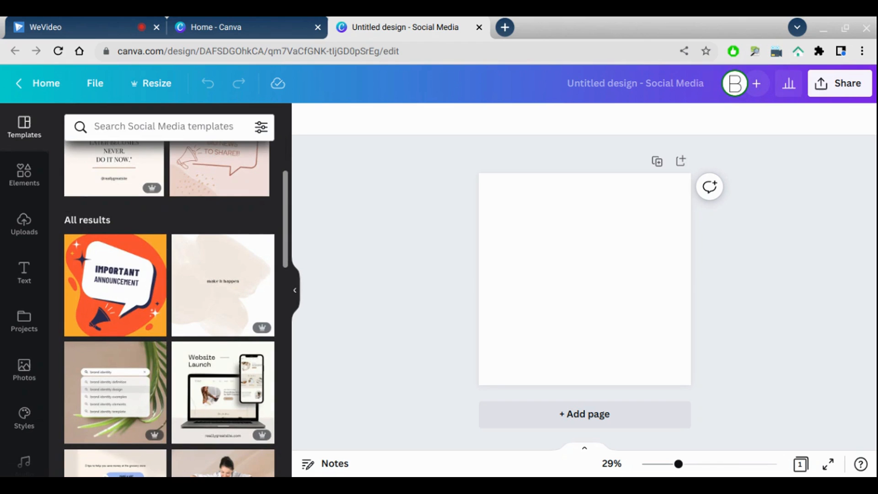
pyautogui.scroll(-5, 285, 252)
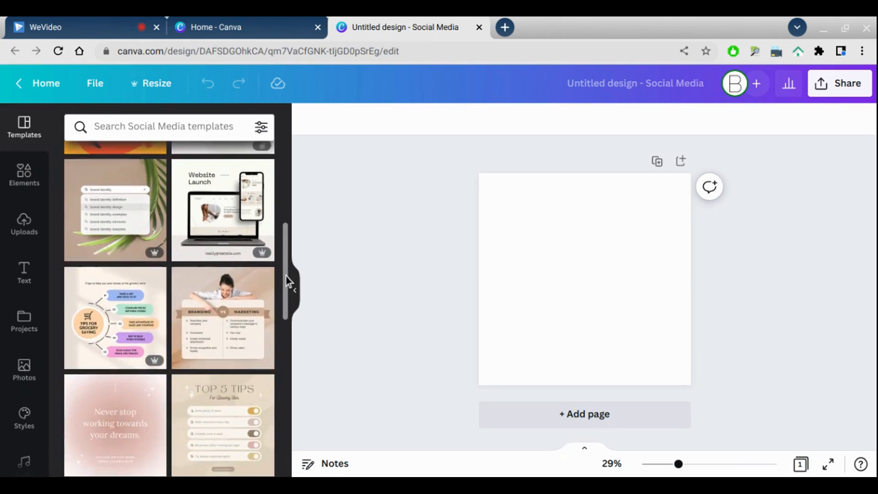
pyautogui.moveTo(285, 278); pyautogui.dragTo(331, 180)
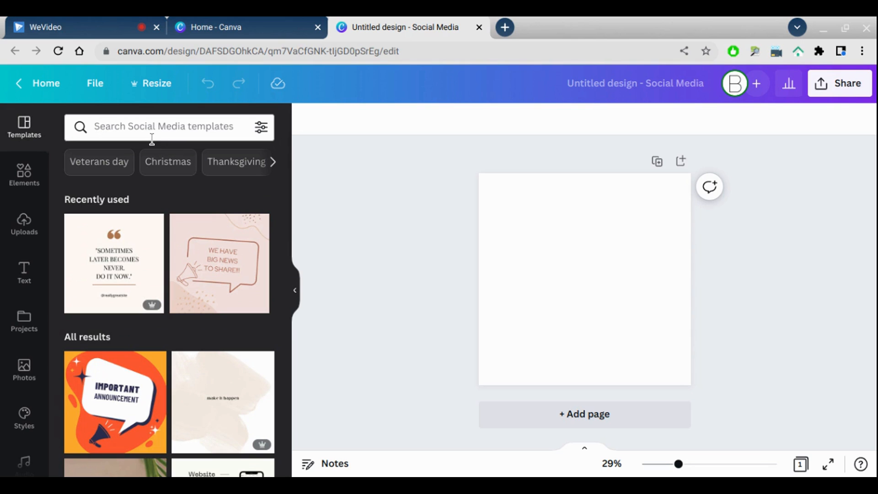
pyautogui.click(208, 139)
pyautogui.write('Qu')
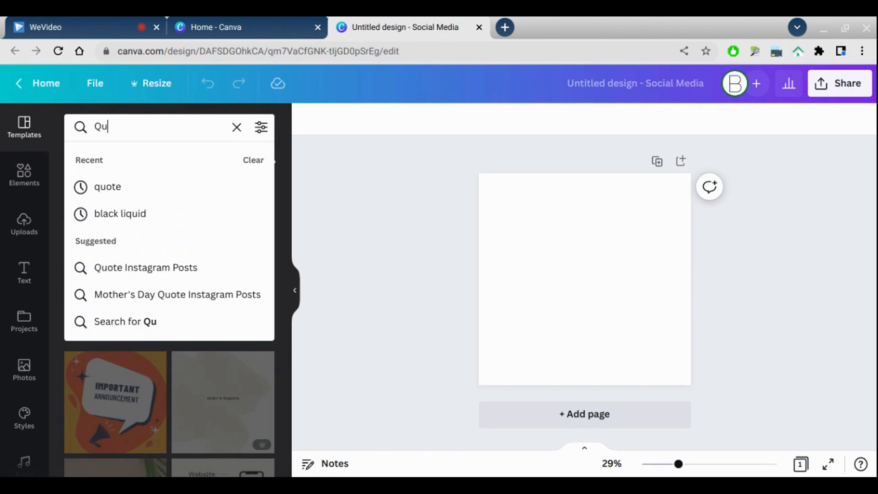
pyautogui.write('ote')
pyautogui.press('Return')
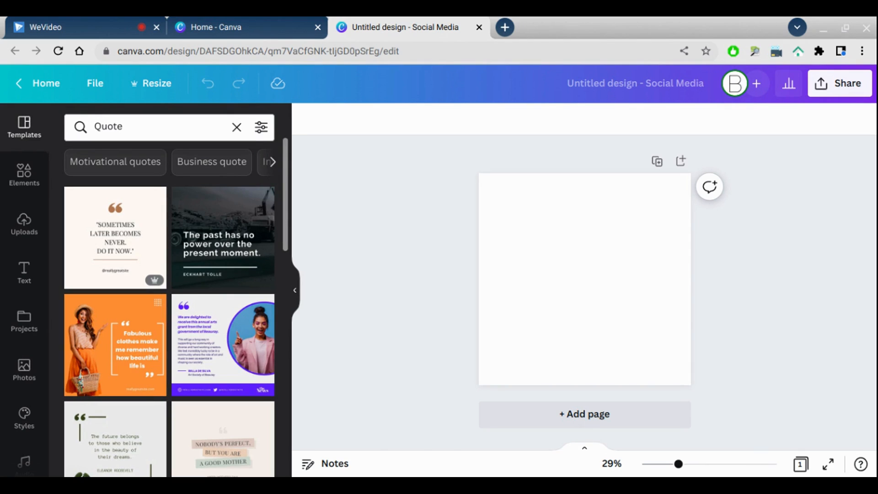
# - Apply the cream "Sometimes later becomes never. Do it now." quote template to the design
pyautogui.click(274, 176)
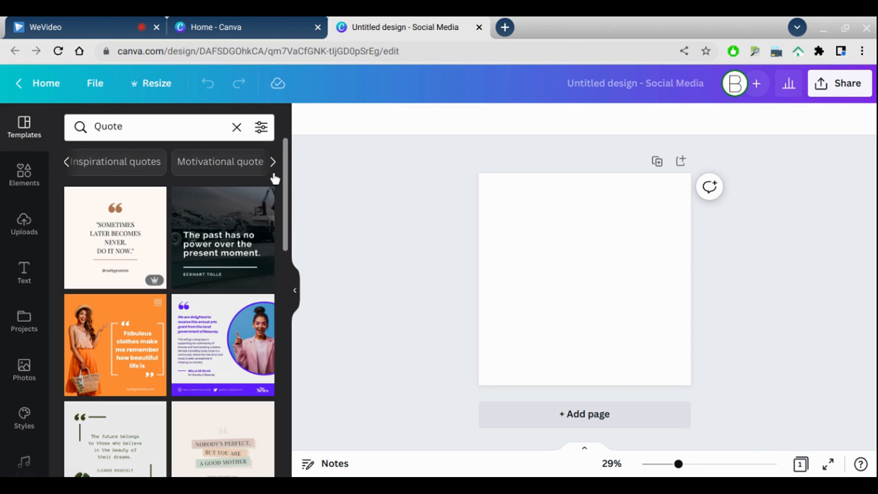
pyautogui.click(274, 176)
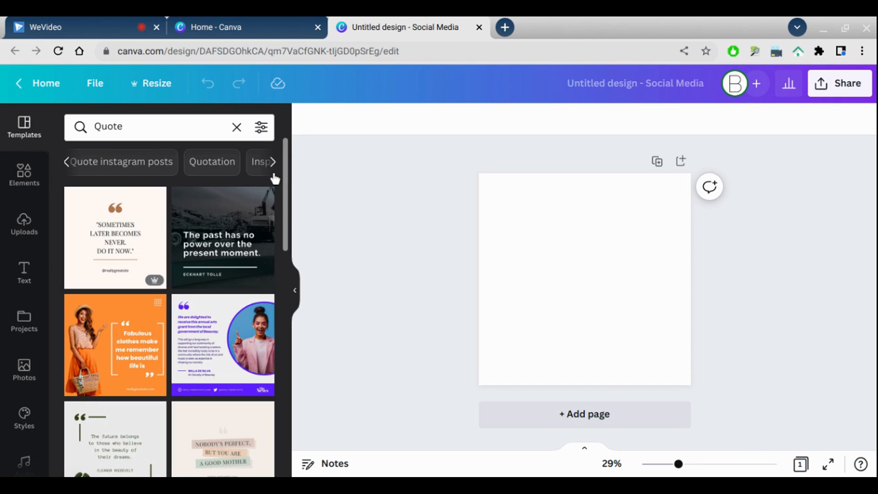
pyautogui.click(274, 176)
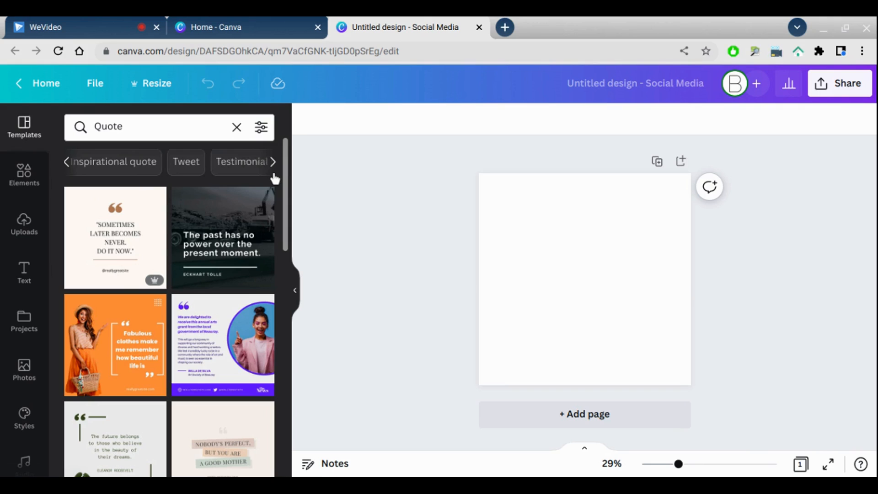
pyautogui.scroll(-1, 287, 171)
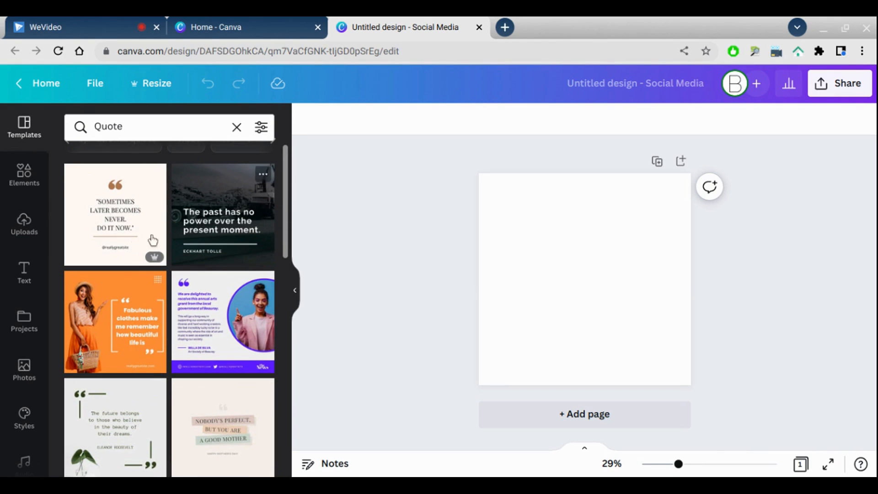
pyautogui.click(89, 259)
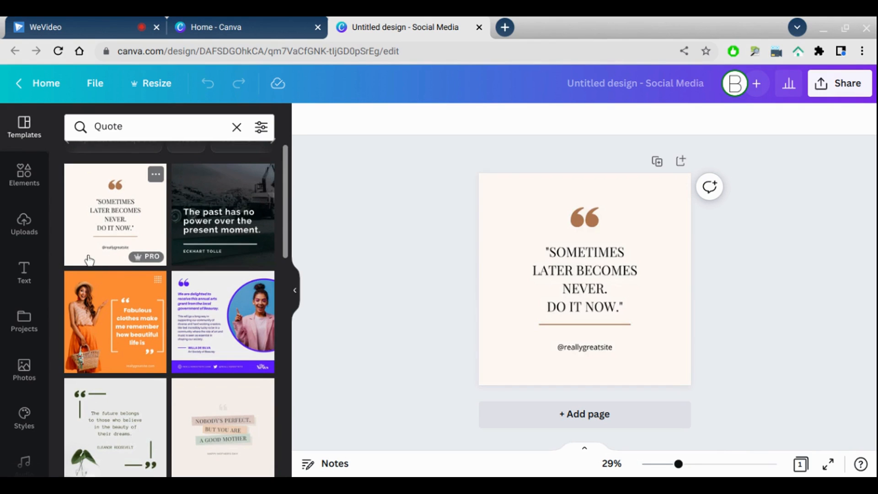
# - Apply the Shadow text effect to the quote text box
pyautogui.moveTo(678, 464); pyautogui.dragTo(696, 464)
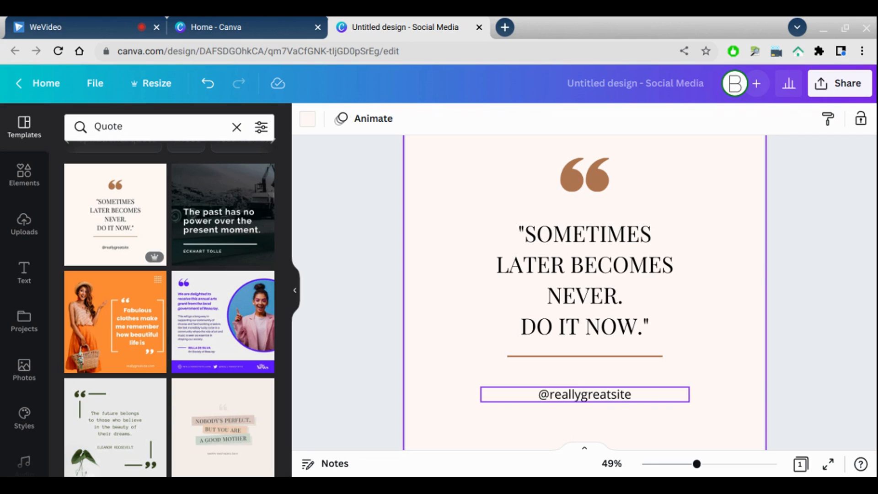
pyautogui.click(643, 340)
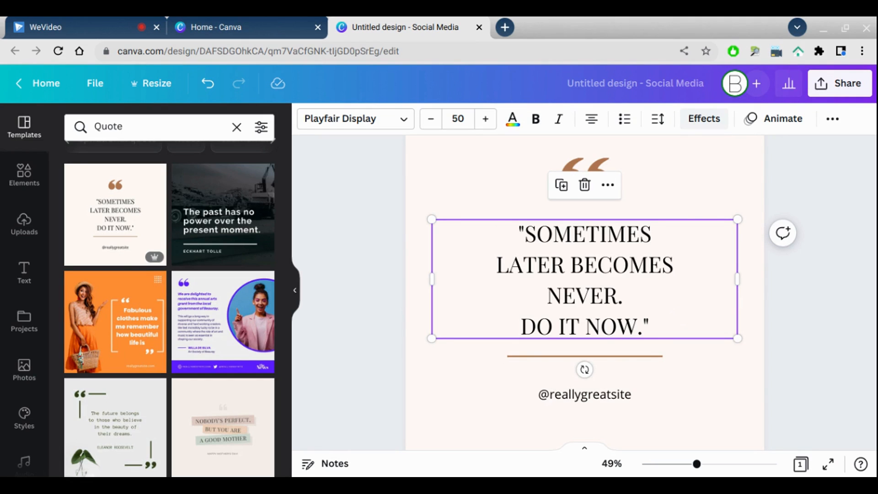
pyautogui.click(713, 136)
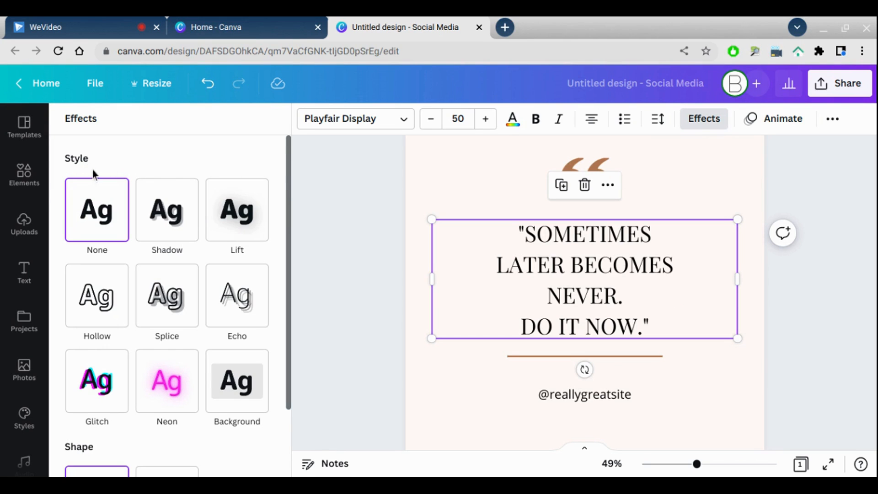
pyautogui.moveTo(289, 164); pyautogui.dragTo(289, 191)
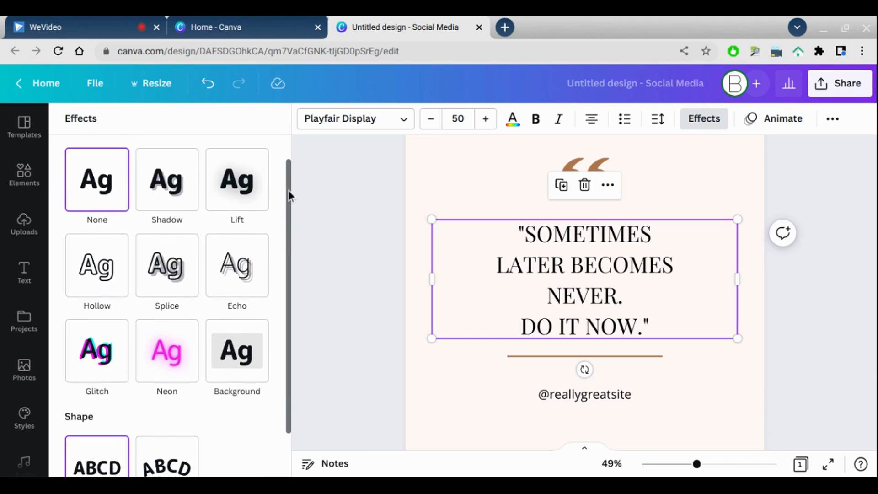
pyautogui.click(154, 214)
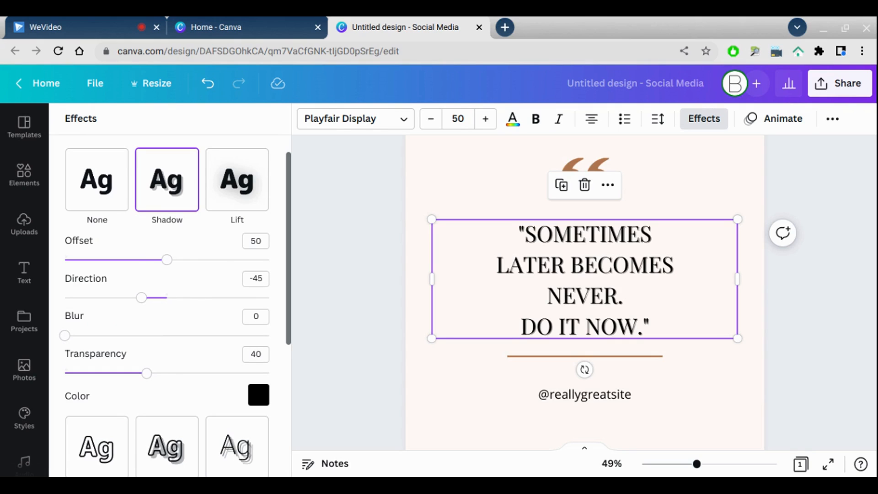
# - Switch the quote text to the Lift effect and adjust its intensity
pyautogui.click(226, 213)
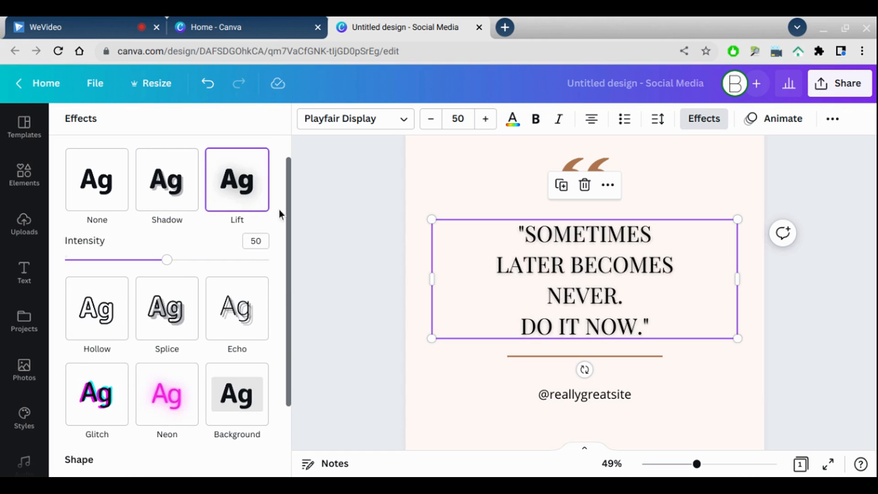
pyautogui.moveTo(167, 260); pyautogui.dragTo(108, 291)
pyautogui.moveTo(143, 288); pyautogui.dragTo(171, 288)
# - Try the Hollow and then the Splice effects on the quote text
pyautogui.click(107, 343)
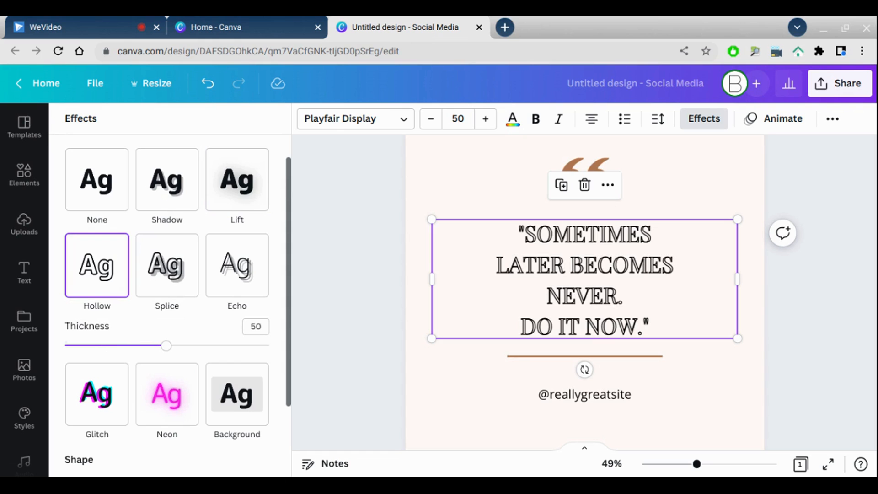
pyautogui.click(160, 310)
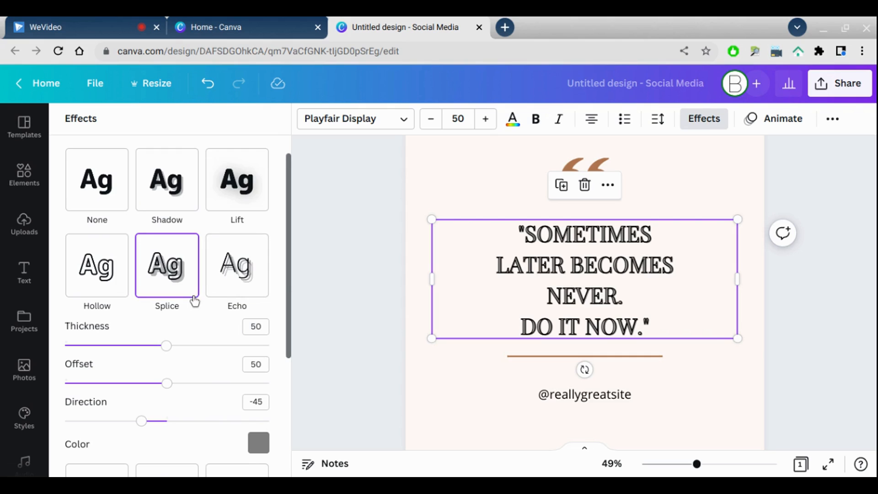
# - Cycle the Splice effect color through yellow, teal, pink and gray
pyautogui.moveTo(287, 270); pyautogui.dragTo(285, 319)
pyautogui.click(258, 368)
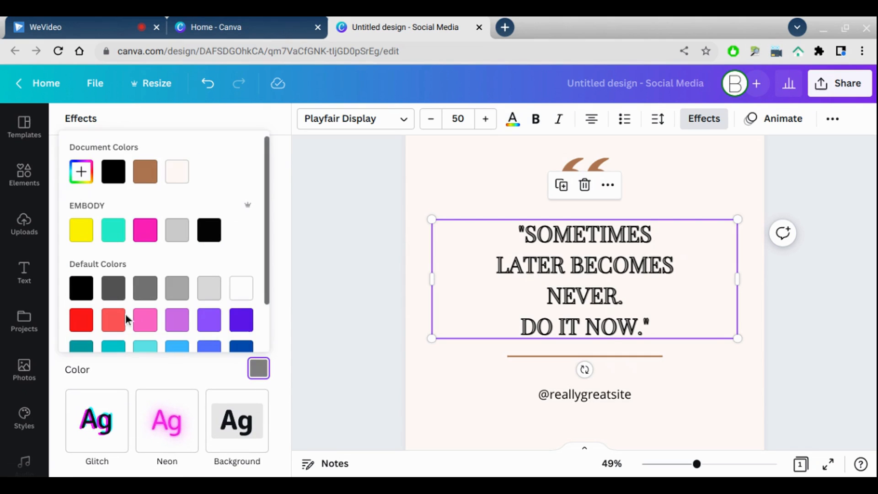
pyautogui.click(81, 229)
pyautogui.click(108, 242)
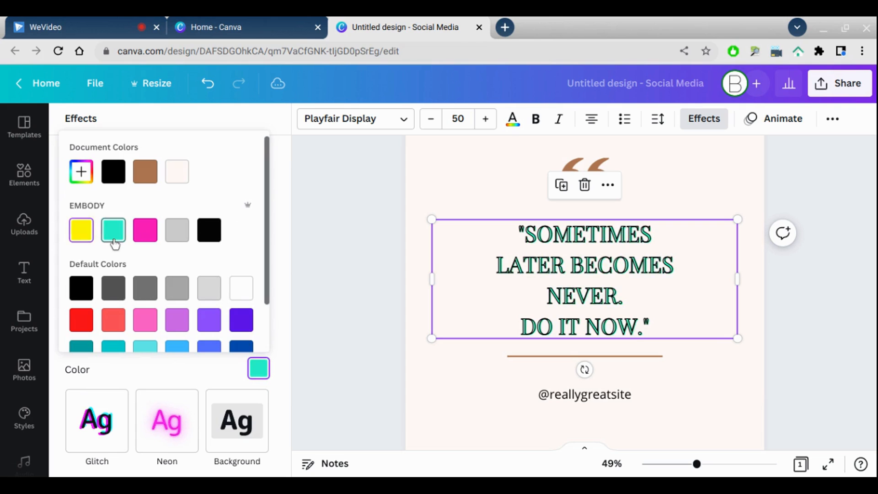
pyautogui.click(145, 247)
pyautogui.click(172, 242)
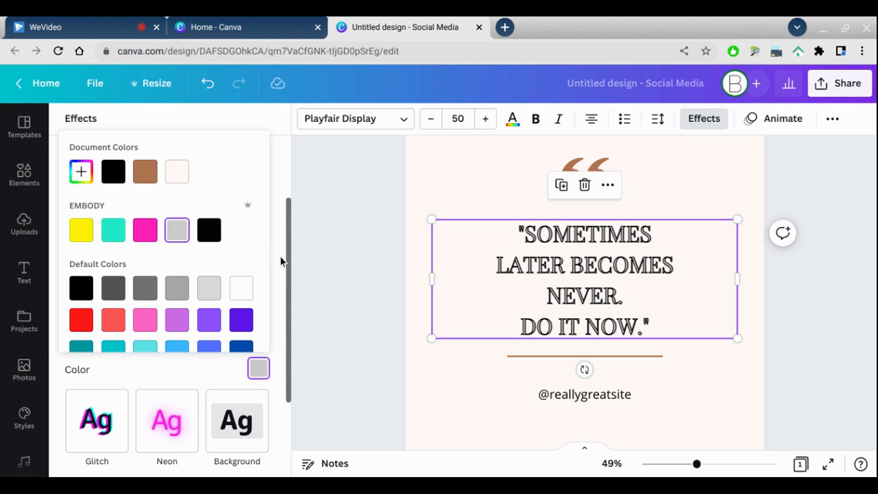
pyautogui.click(284, 257)
# - Apply the Echo effect to the quote text with a teal effect color
pyautogui.click(242, 231)
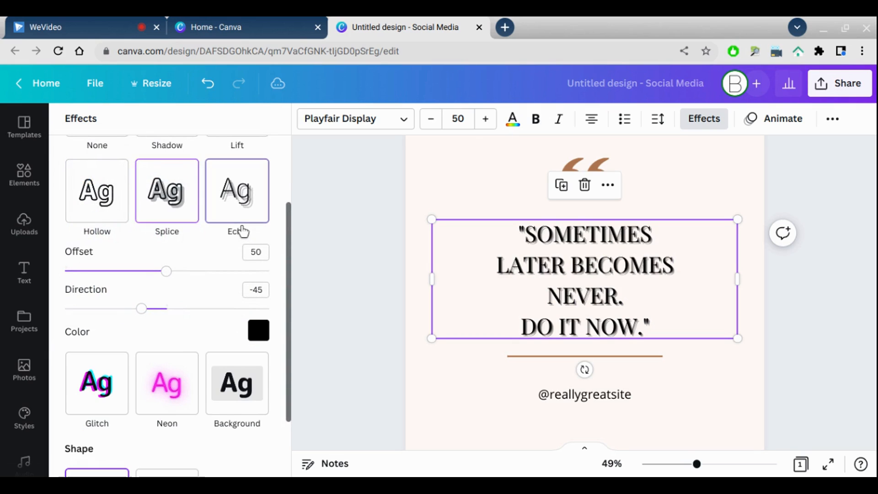
pyautogui.click(259, 331)
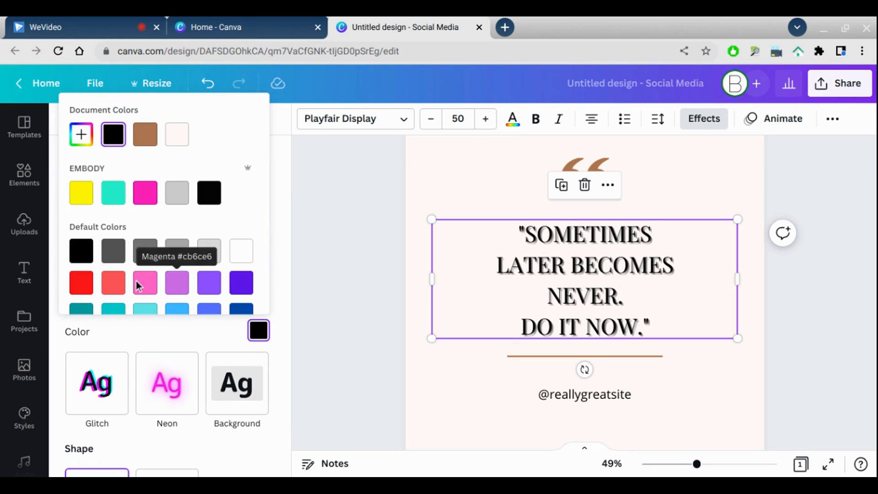
pyautogui.click(82, 283)
pyautogui.click(144, 194)
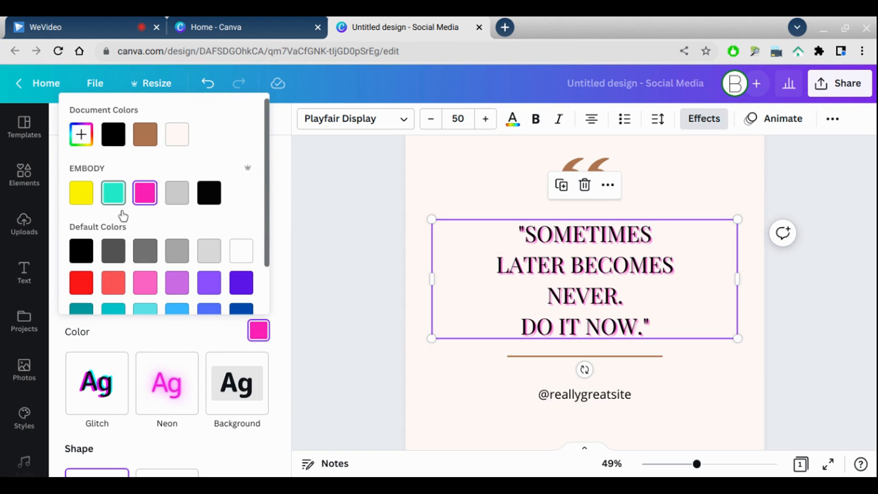
pyautogui.click(113, 194)
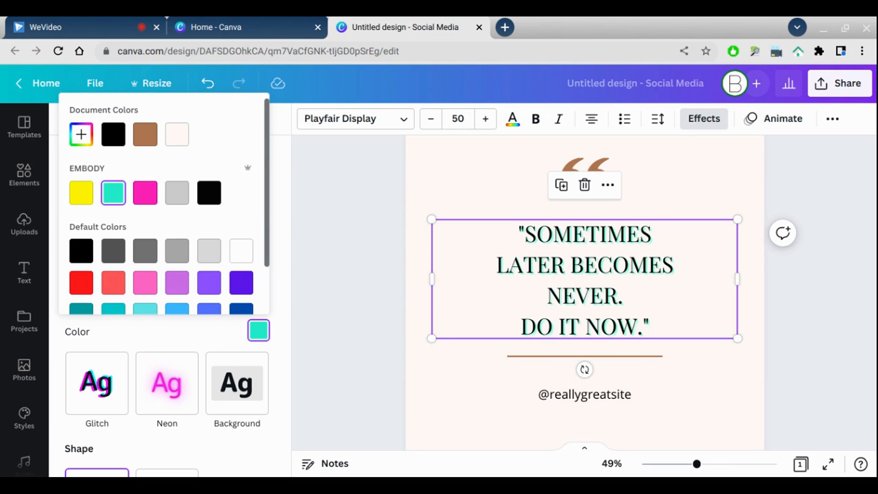
pyautogui.click(282, 224)
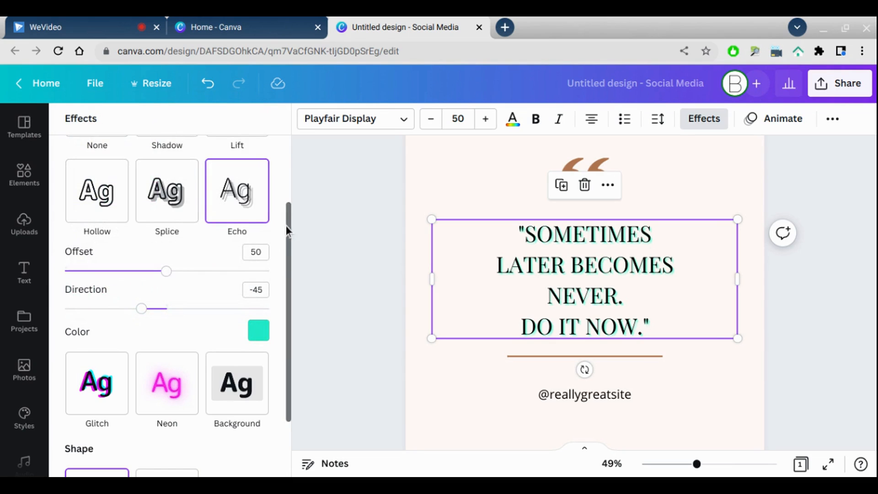
# - Apply the Glitch effect to the quote text
pyautogui.moveTo(289, 229); pyautogui.dragTo(281, 262)
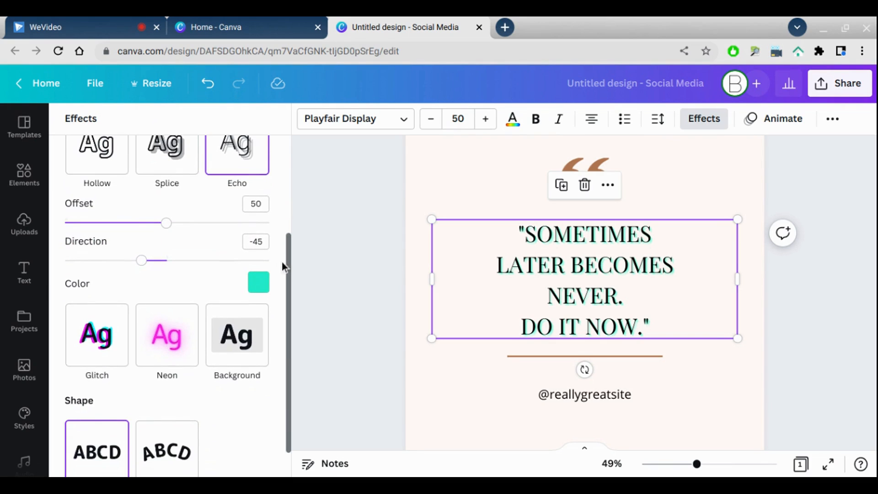
pyautogui.click(87, 378)
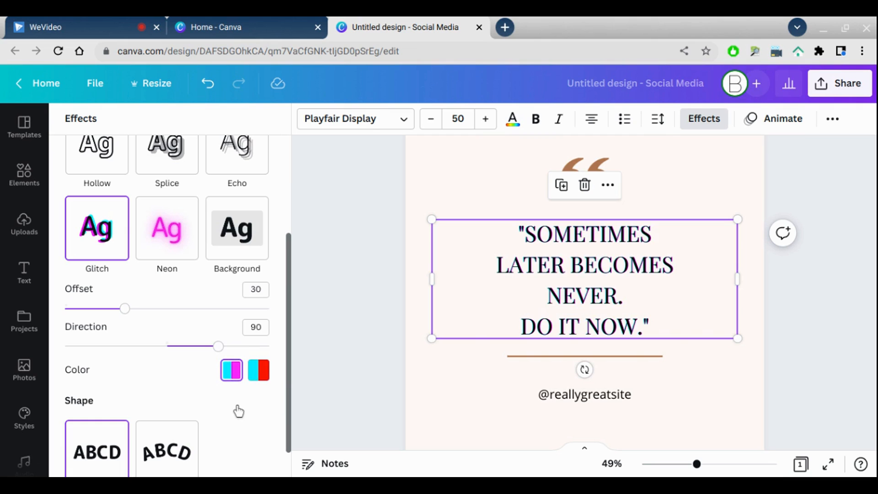
# - Set the quote text color to teal after trying pink and yellow
pyautogui.click(512, 121)
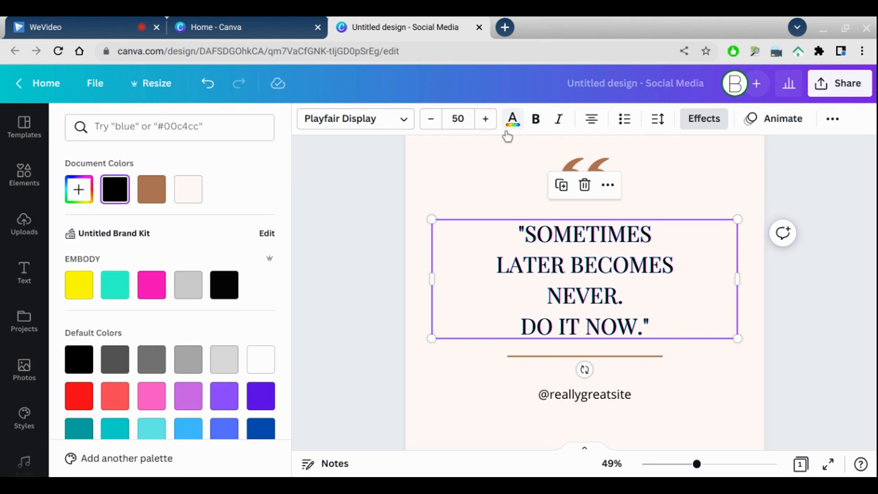
pyautogui.click(151, 287)
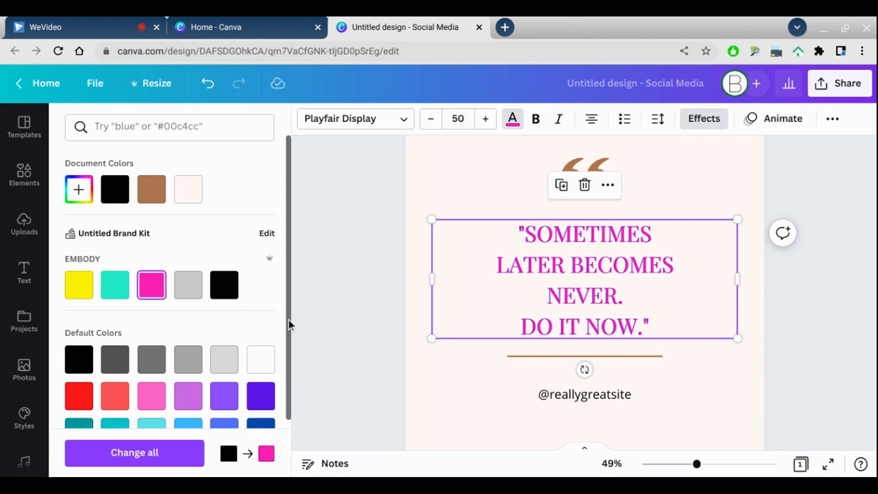
pyautogui.moveTo(289, 320); pyautogui.dragTo(308, 307)
pyautogui.click(147, 199)
pyautogui.click(85, 300)
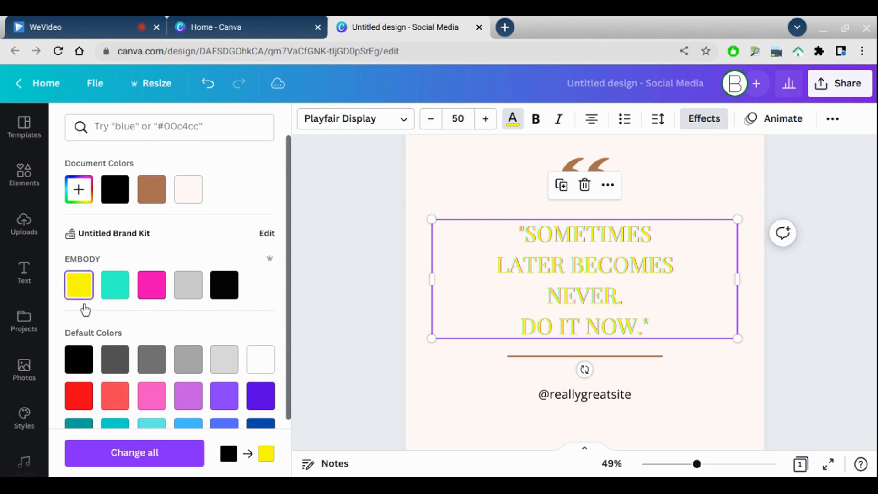
pyautogui.click(115, 300)
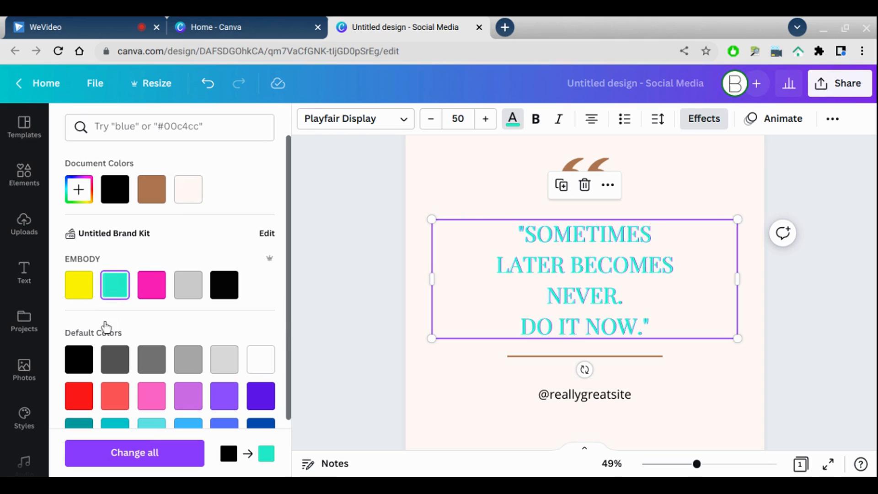
# - Set the quote text back to black and apply the Neon effect to it
pyautogui.click(80, 369)
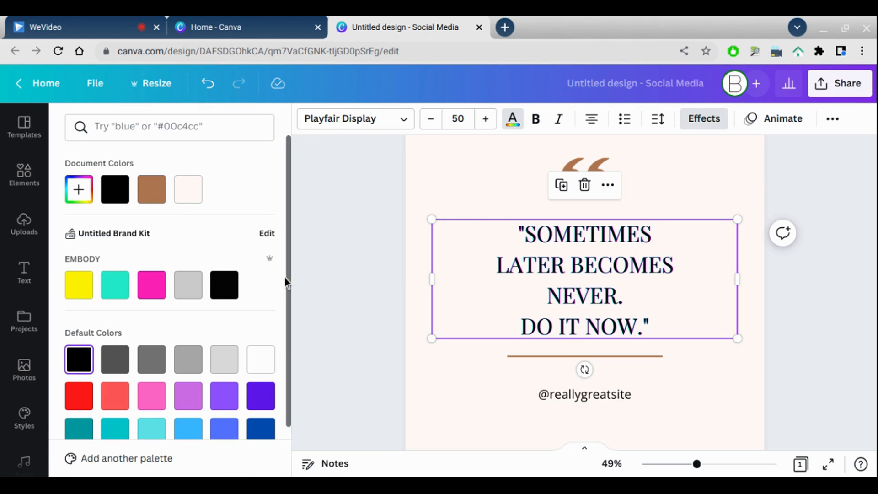
pyautogui.click(718, 125)
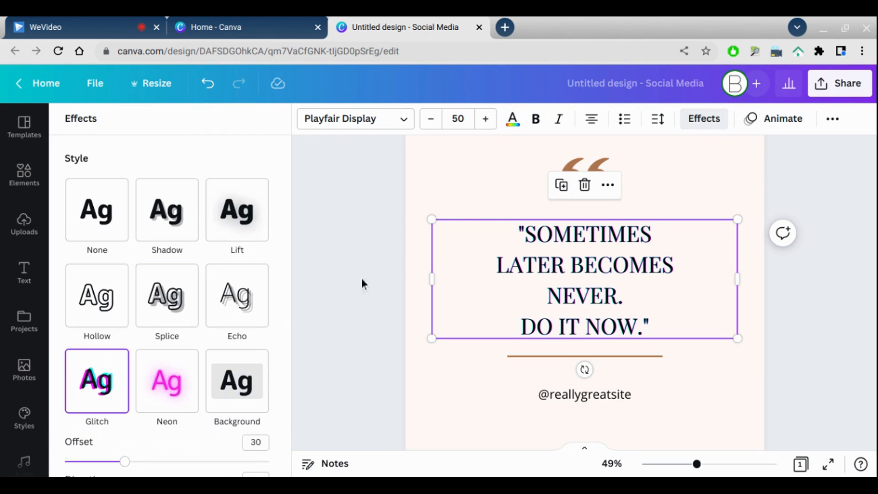
pyautogui.moveTo(290, 296); pyautogui.dragTo(288, 336)
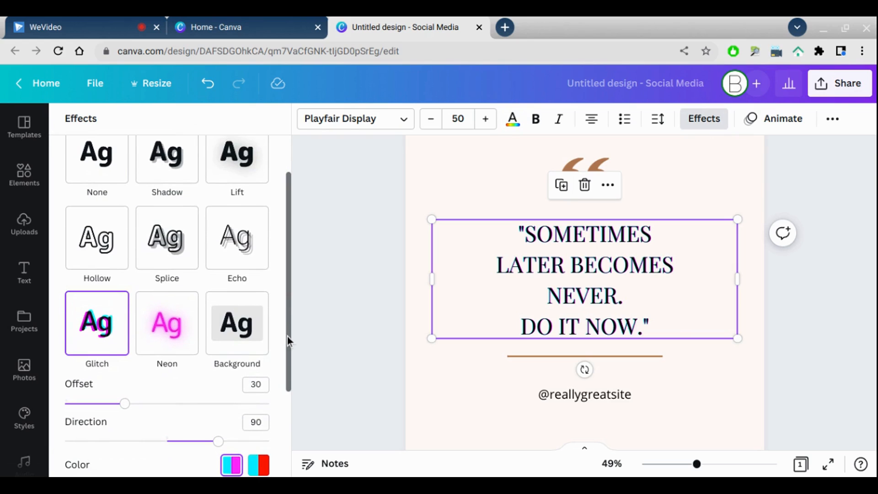
pyautogui.click(176, 366)
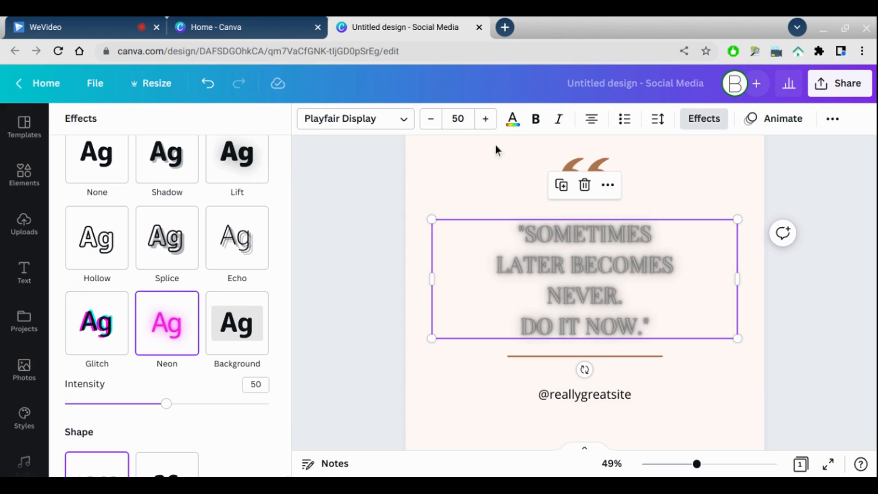
# - Try a series of text colors on the neon quote, from pink and teal through grays and white to purple and lavender
pyautogui.click(513, 119)
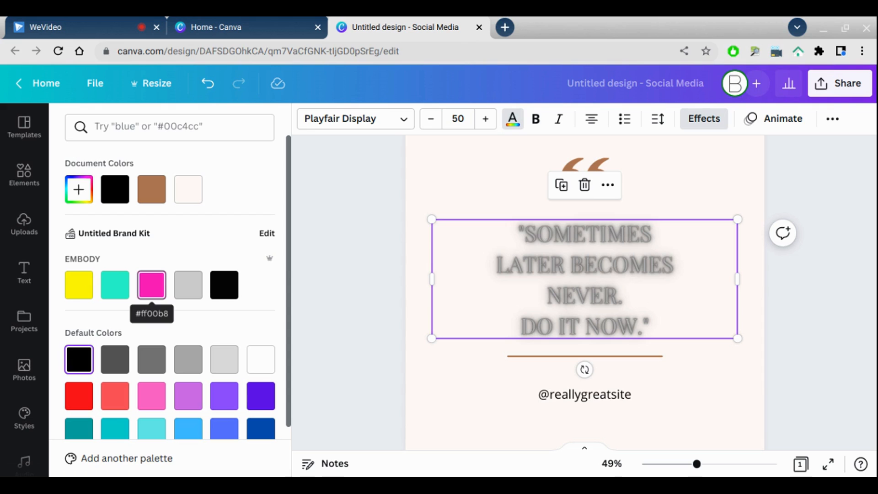
pyautogui.click(153, 293)
pyautogui.click(187, 295)
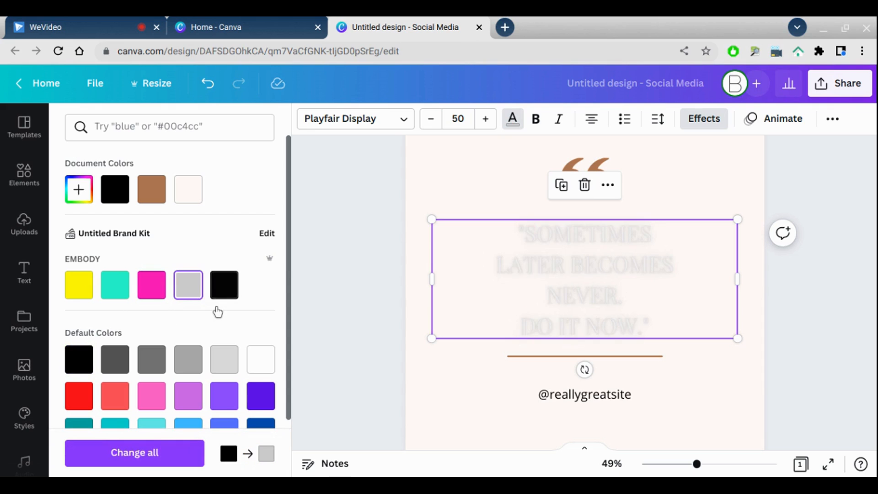
pyautogui.click(219, 297)
pyautogui.click(116, 295)
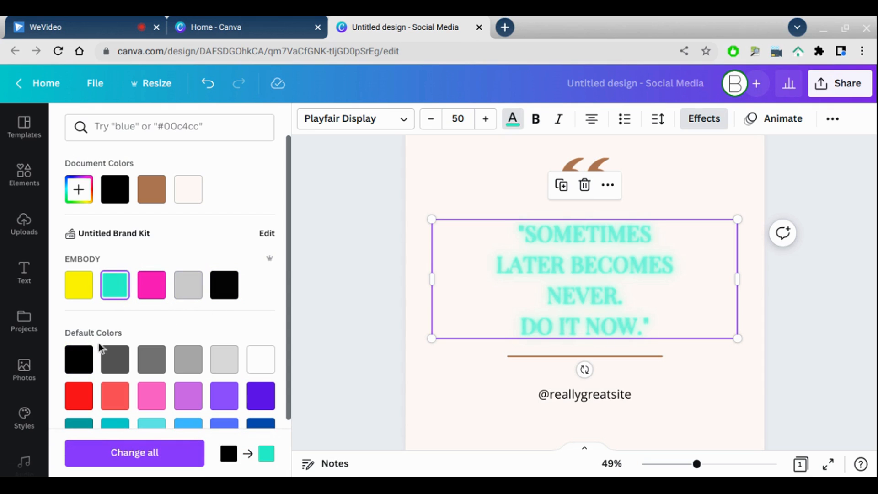
pyautogui.click(84, 369)
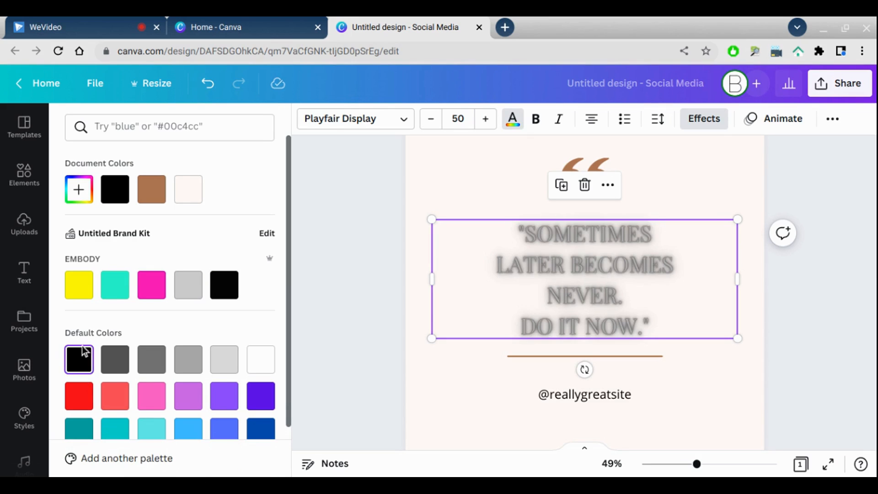
pyautogui.click(114, 360)
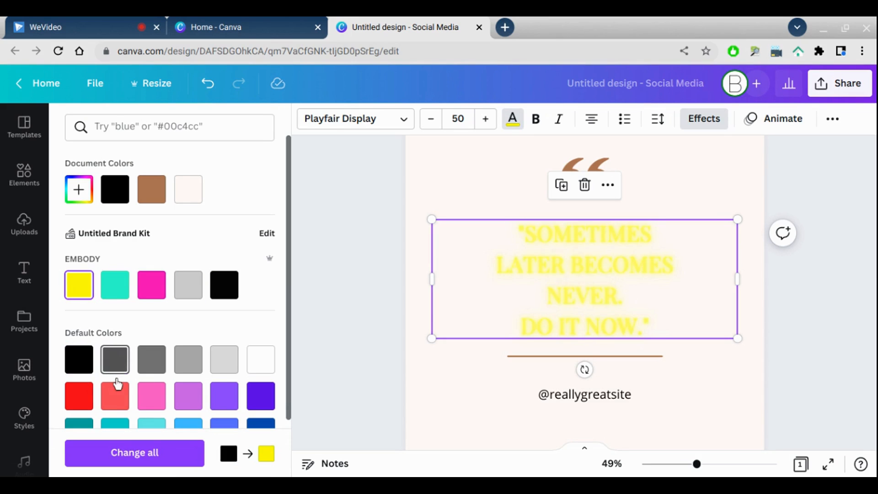
pyautogui.click(151, 366)
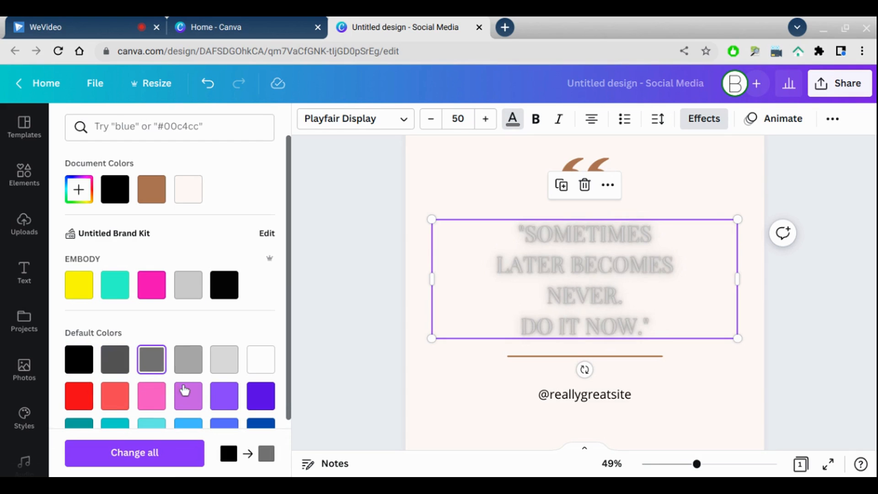
pyautogui.click(188, 366)
pyautogui.click(223, 362)
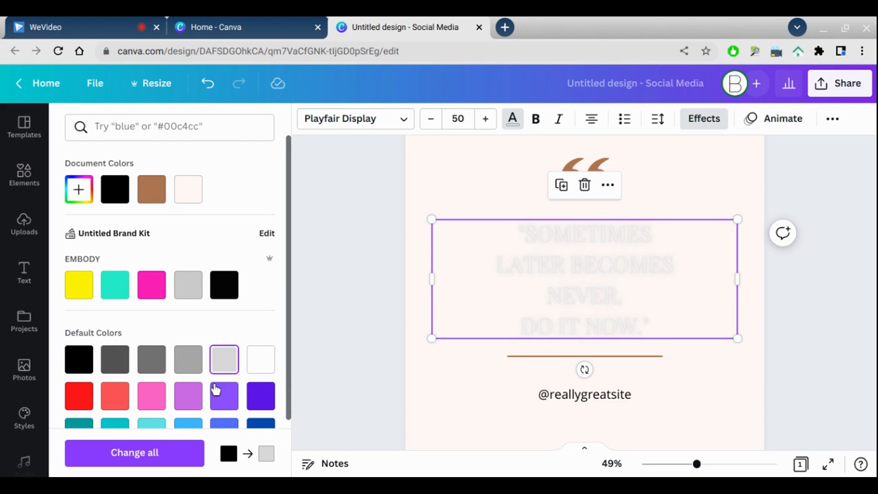
pyautogui.click(260, 366)
pyautogui.click(261, 397)
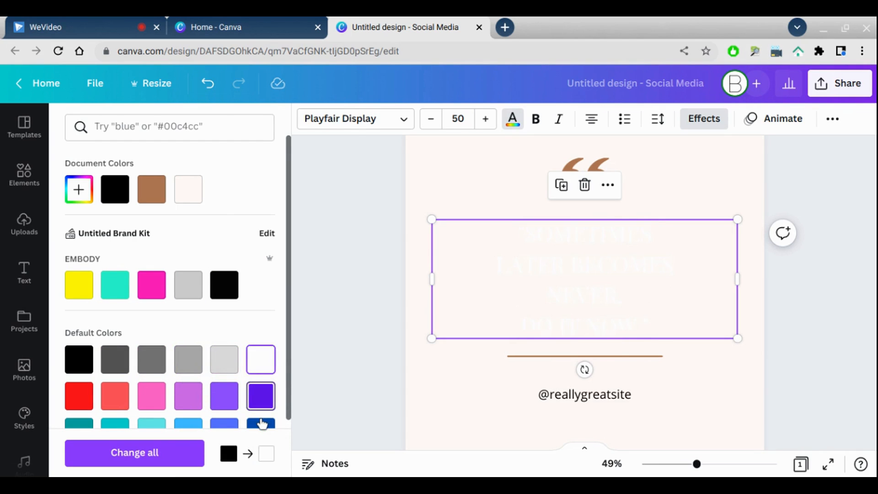
pyautogui.click(227, 406)
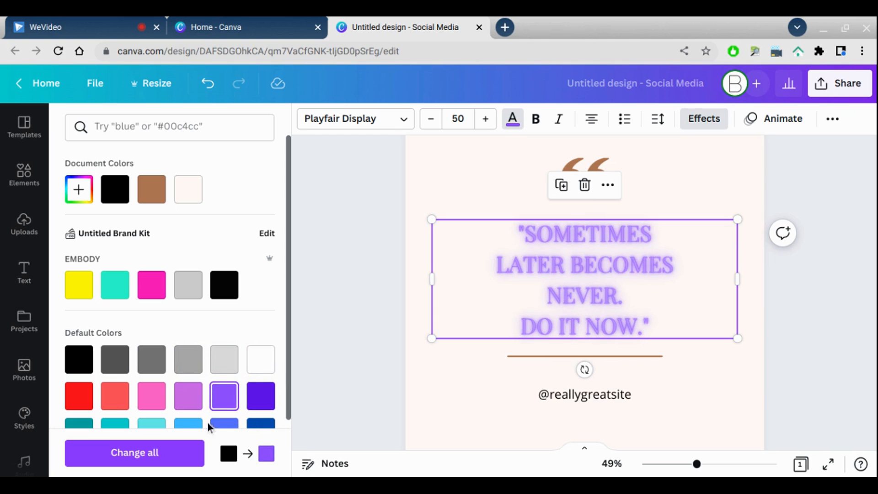
pyautogui.click(196, 404)
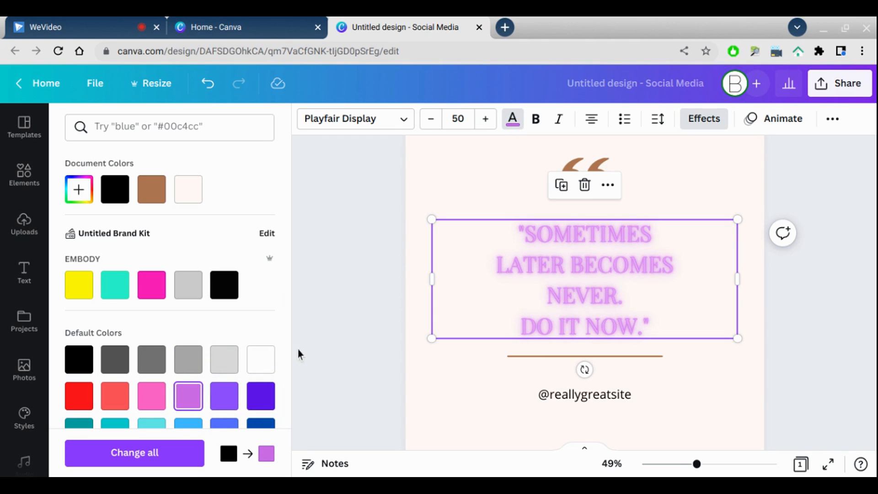
# - Set the quote text color back to black
pyautogui.click(714, 122)
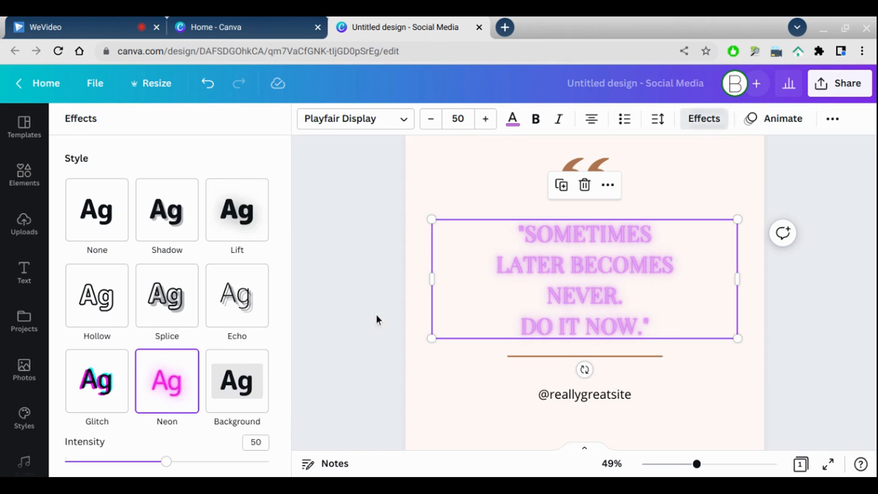
pyautogui.scroll(-1, 290, 296)
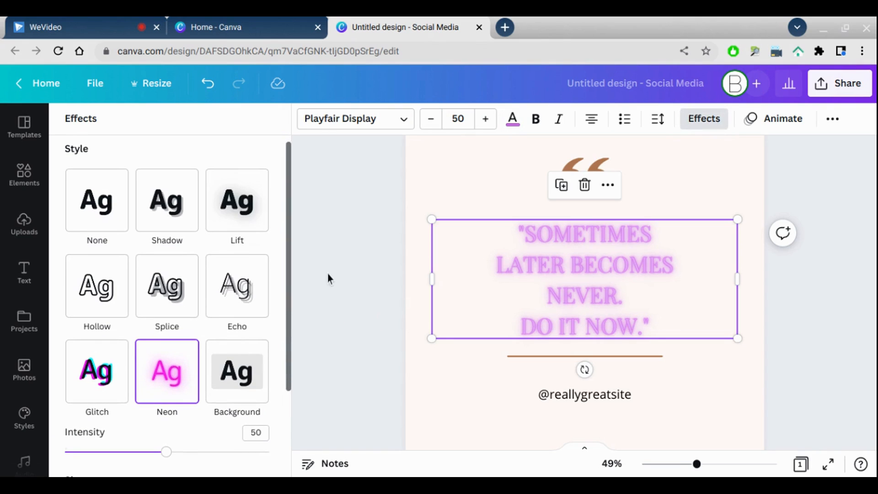
pyautogui.click(512, 131)
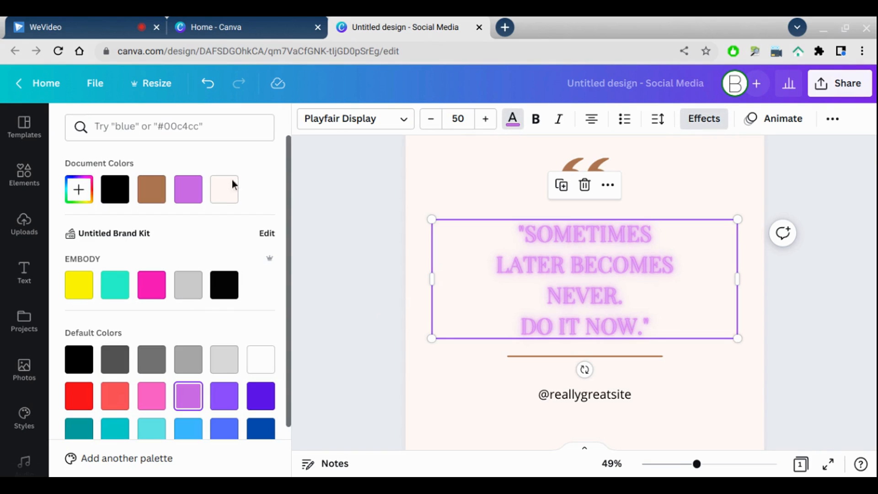
pyautogui.click(114, 195)
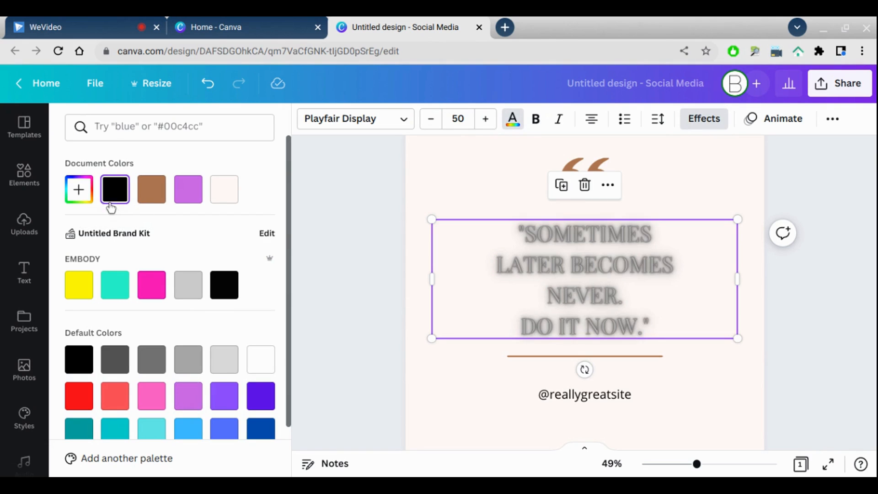
# - Apply the Background effect to the quote text with roundness 51 and reduced transparency
pyautogui.click(705, 122)
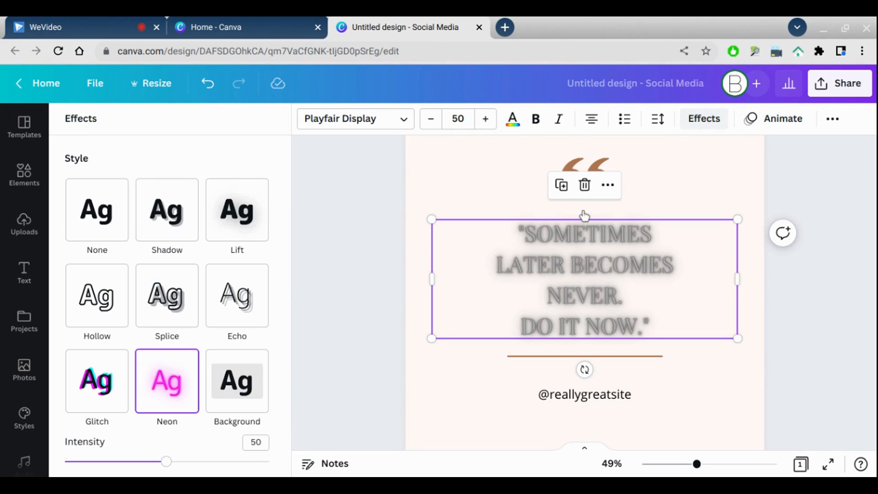
pyautogui.click(259, 397)
pyautogui.moveTo(287, 289); pyautogui.dragTo(282, 372)
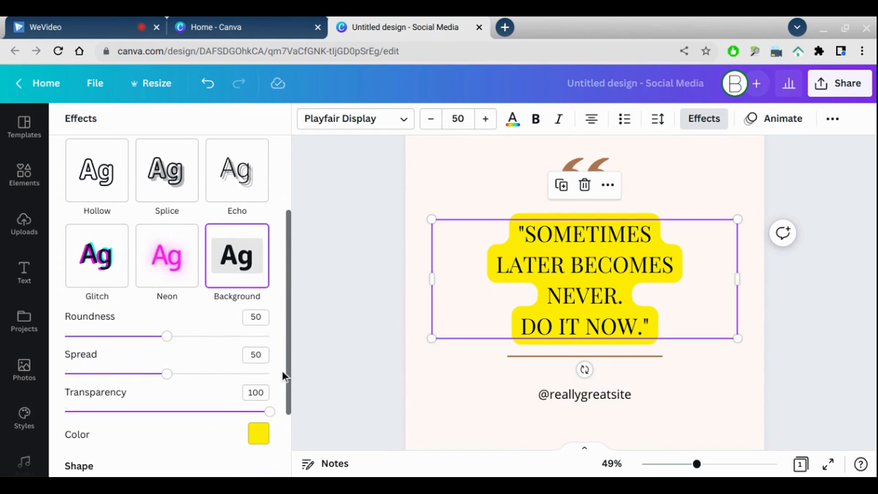
pyautogui.moveTo(168, 369); pyautogui.dragTo(166, 402)
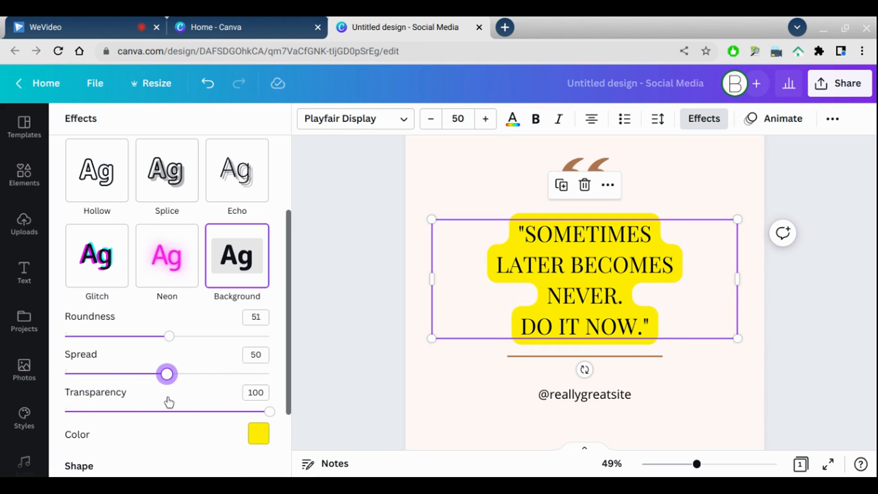
pyautogui.moveTo(272, 446); pyautogui.dragTo(175, 461)
# - Set the Background effect color to pink
pyautogui.click(258, 434)
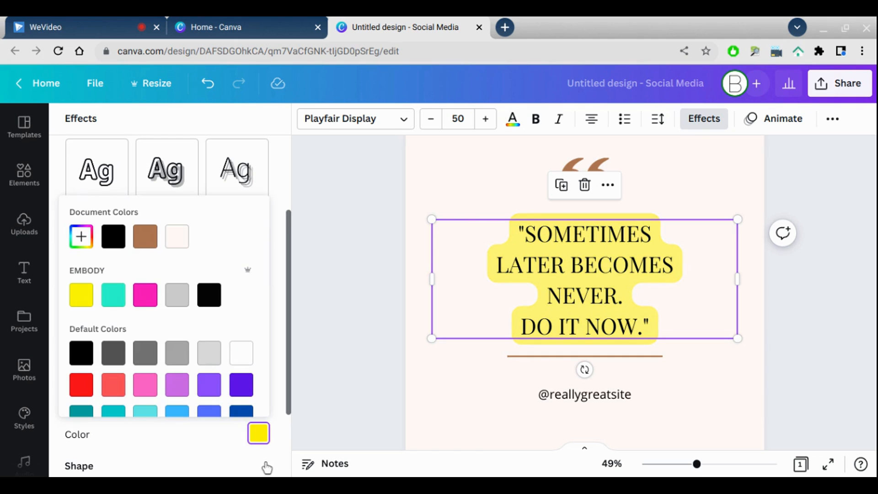
pyautogui.click(148, 302)
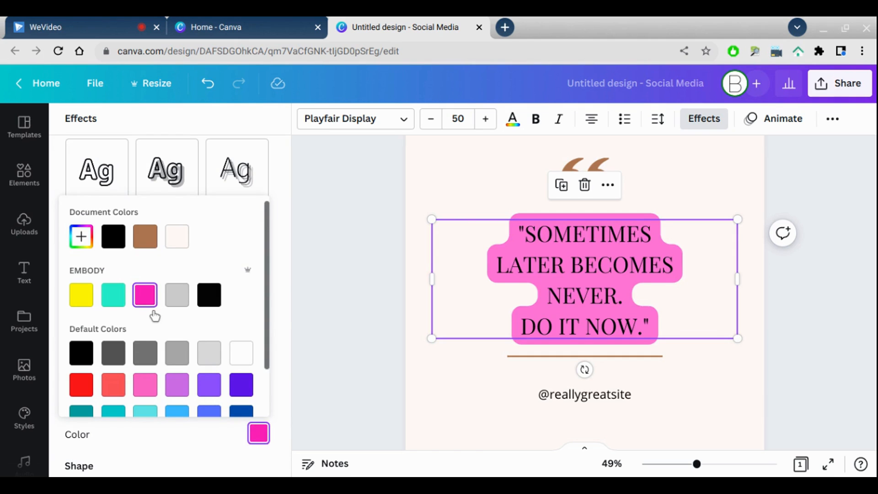
pyautogui.click(290, 344)
pyautogui.moveTo(289, 337); pyautogui.dragTo(294, 229)
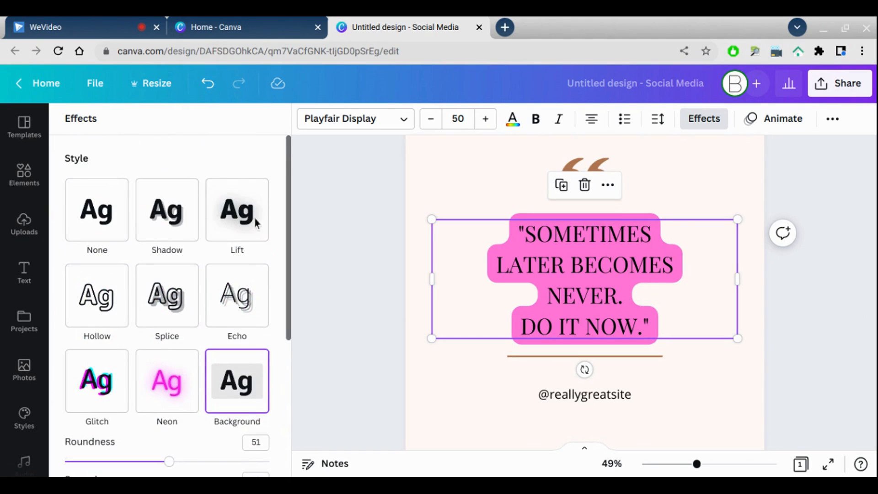
# - Apply the Shadow effect to the quote text, then switch to the Lift effect
pyautogui.click(179, 231)
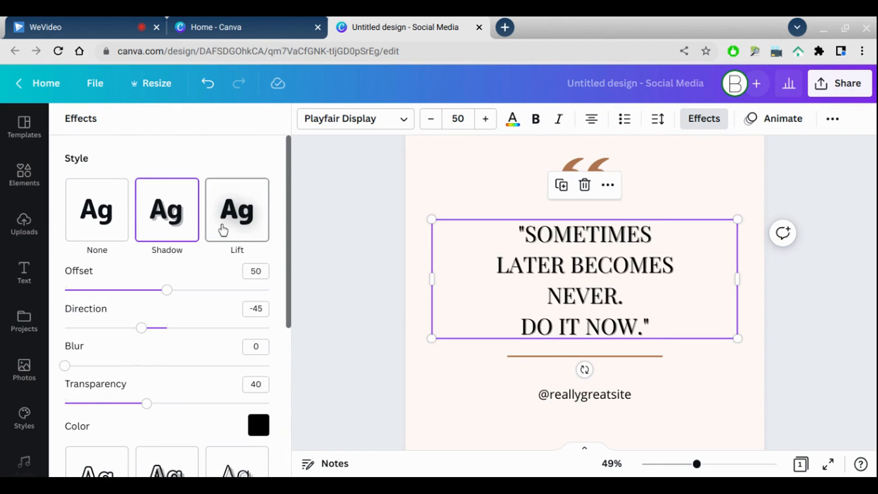
pyautogui.click(223, 230)
# - Try curving the quote text with a curve of 56, then set the shape back to None
pyautogui.moveTo(287, 221); pyautogui.dragTo(285, 358)
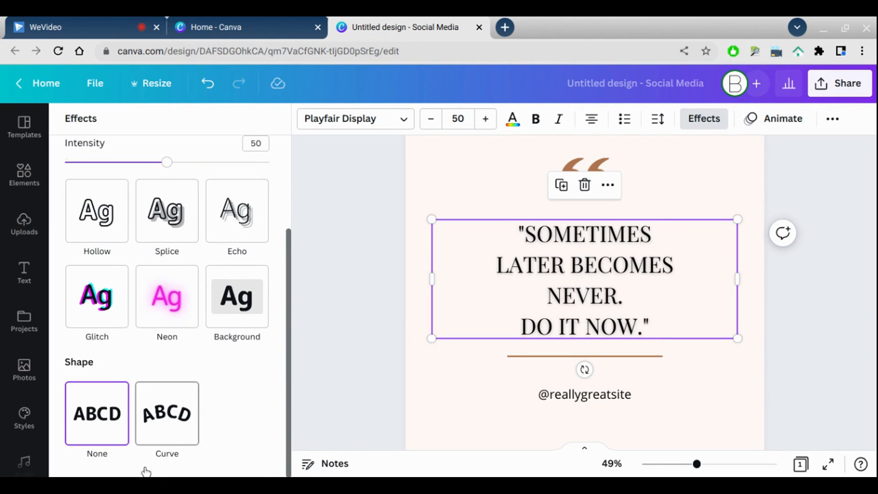
pyautogui.click(166, 454)
pyautogui.moveTo(287, 378); pyautogui.dragTo(284, 419)
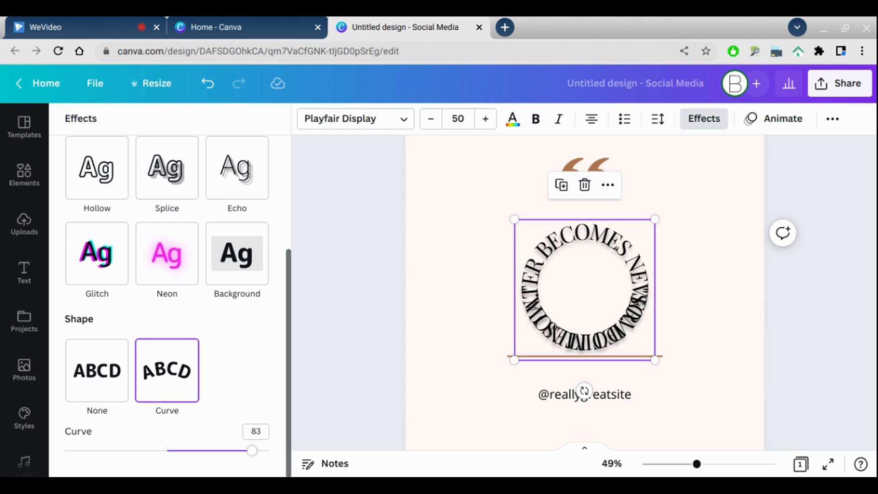
pyautogui.moveTo(253, 451); pyautogui.dragTo(225, 450)
pyautogui.moveTo(521, 334); pyautogui.dragTo(522, 315)
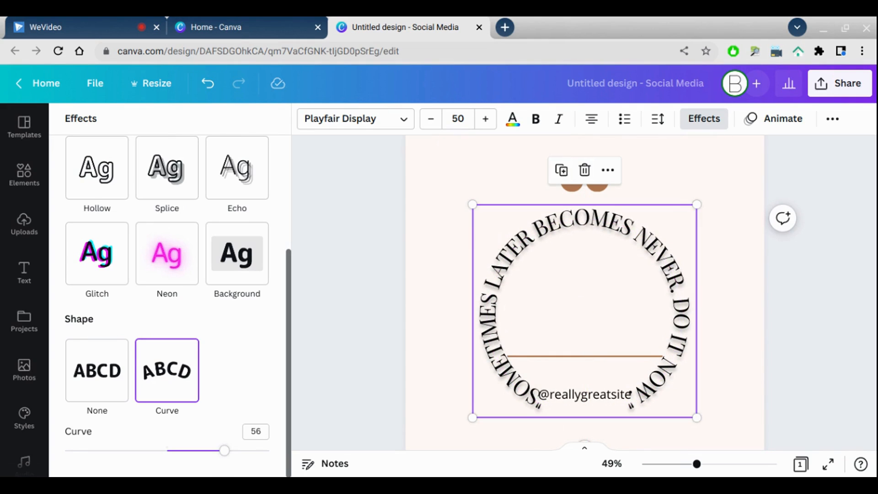
pyautogui.click(91, 399)
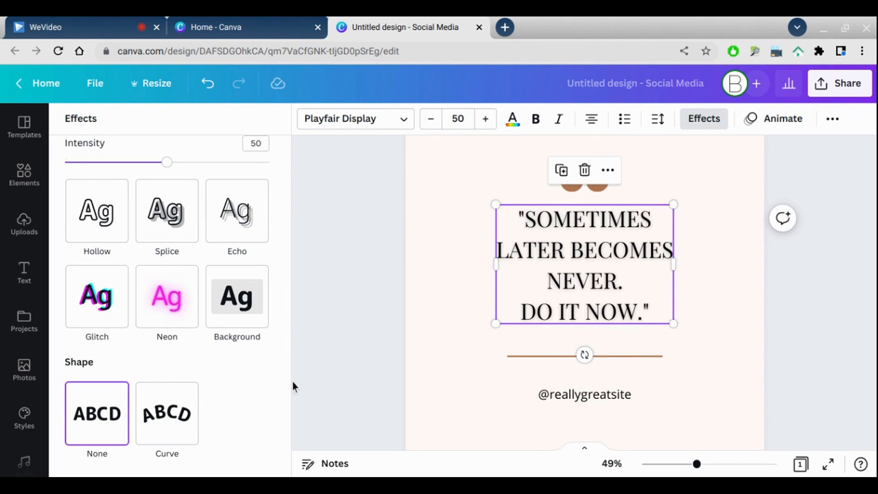
# - Preview the finished design in full-screen presentation mode, then exit it
pyautogui.scroll(3, 288, 380)
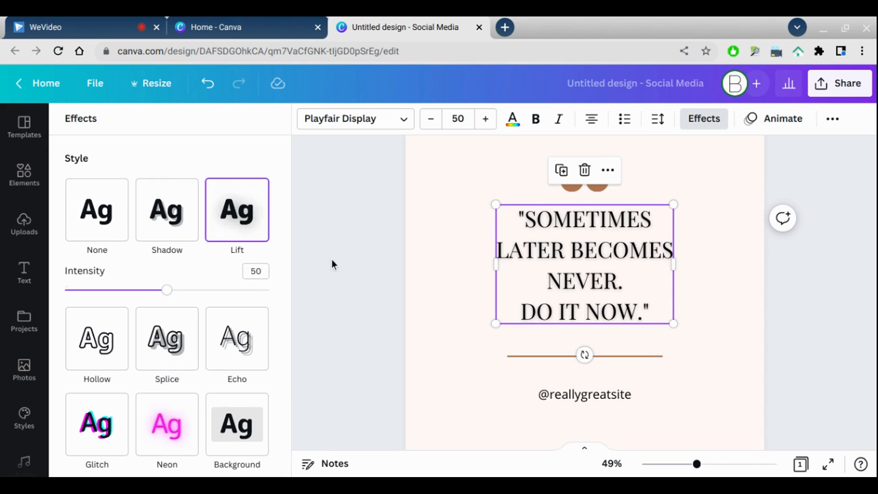
pyautogui.click(315, 262)
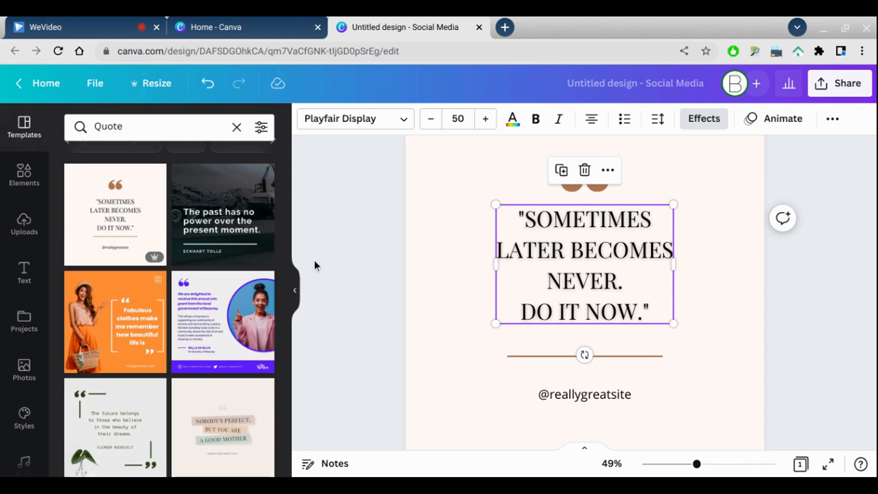
pyautogui.click(829, 464)
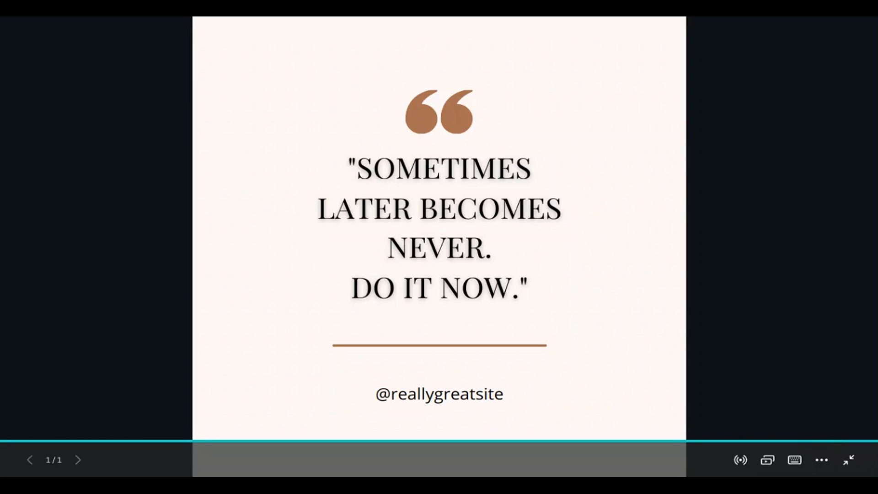
pyautogui.press('Escape')
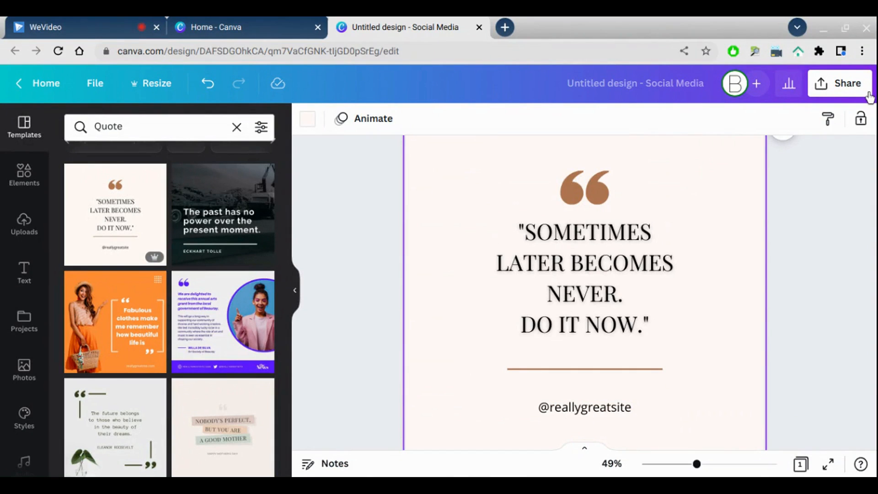
# - Download the design as a PNG file at 1,080 × 1,080 px
pyautogui.click(868, 94)
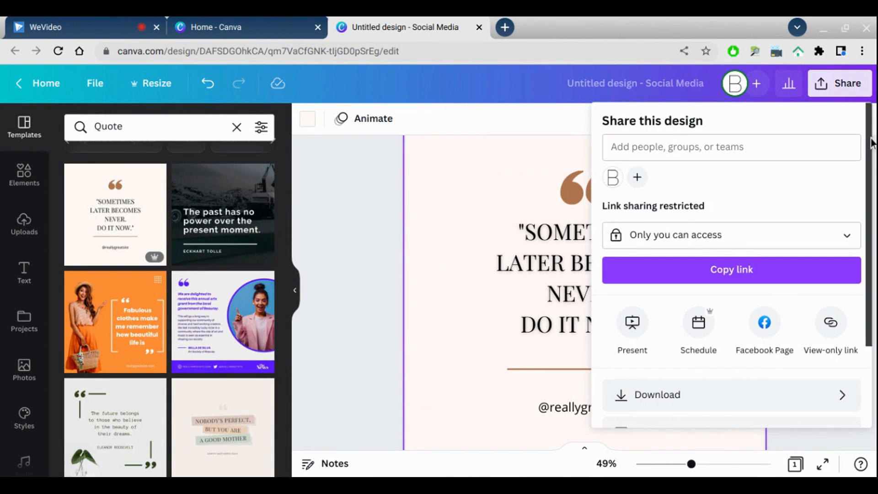
pyautogui.scroll(-3, 865, 145)
pyautogui.click(808, 315)
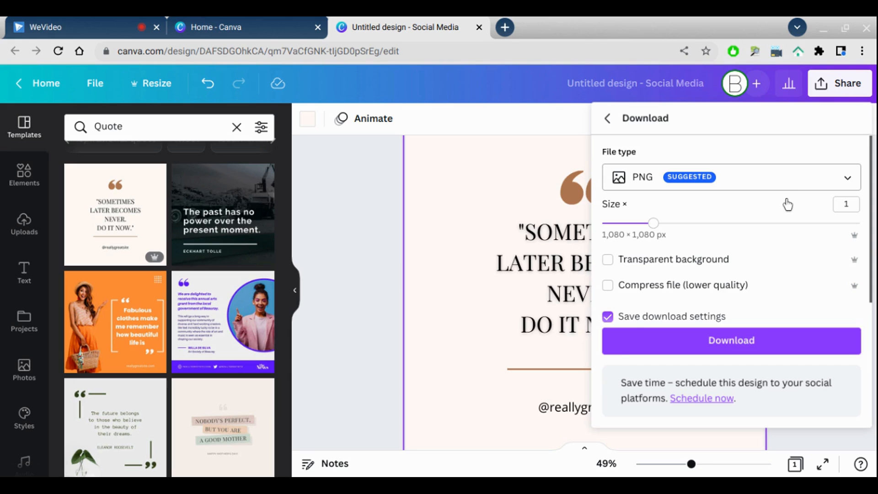
pyautogui.click(792, 176)
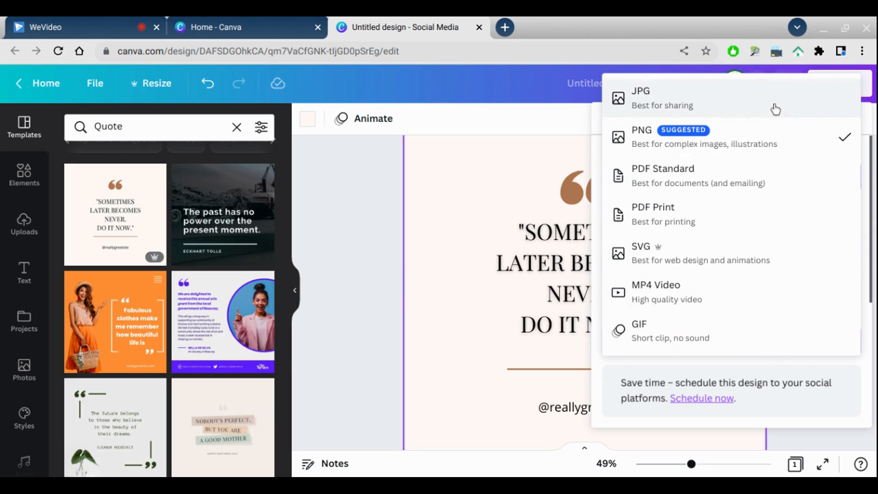
pyautogui.click(771, 147)
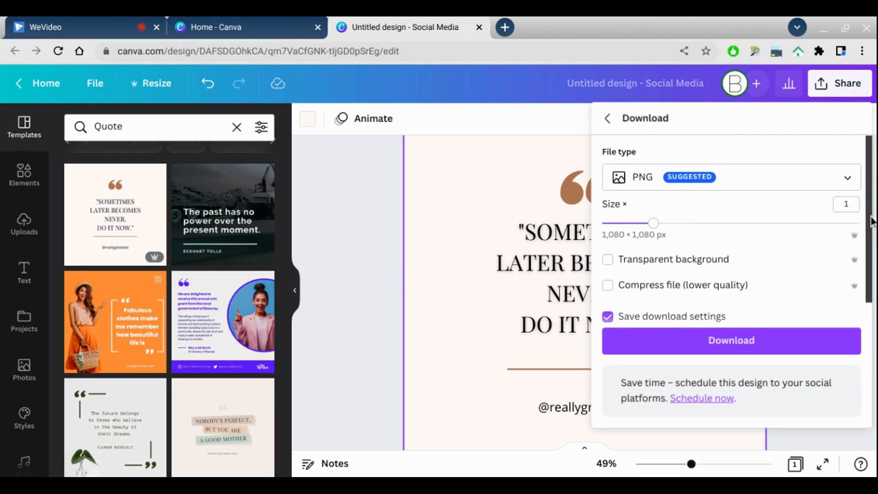
pyautogui.moveTo(873, 227); pyautogui.dragTo(873, 247)
pyautogui.click(835, 341)
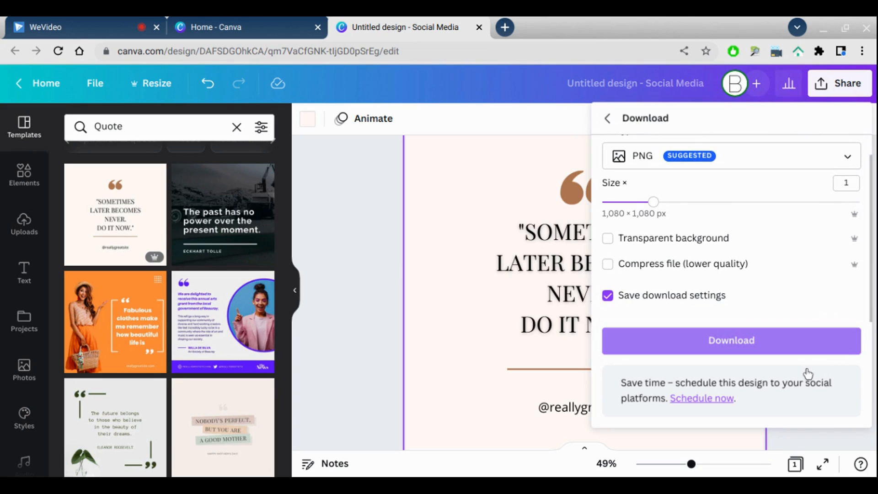